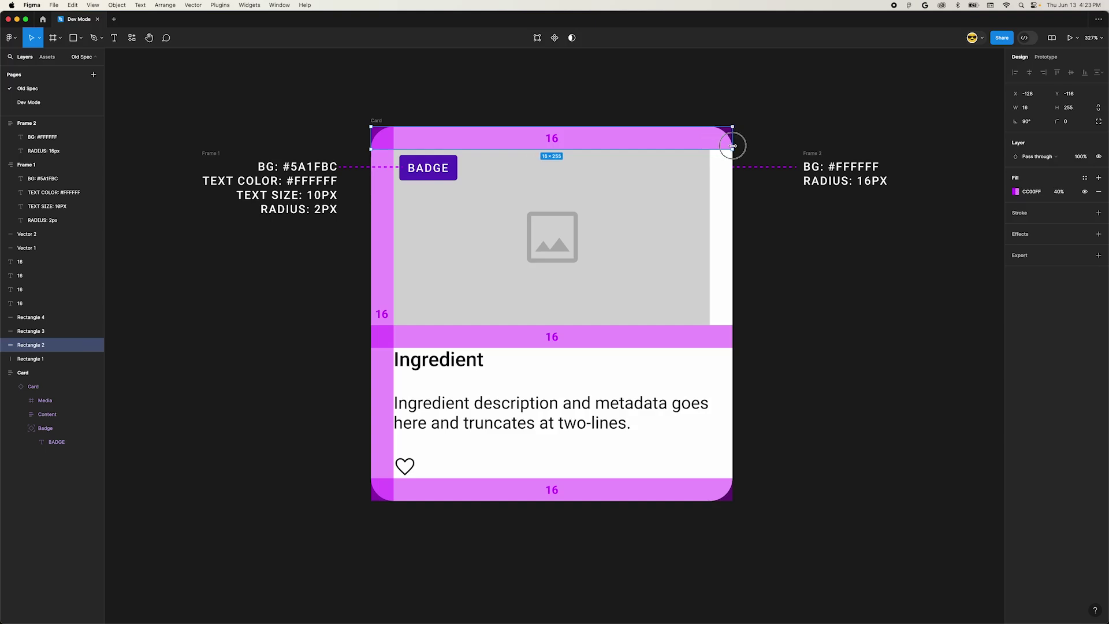
- Re-enter 16 in the top spacing label on the Old Spec page
double_click(550, 141)
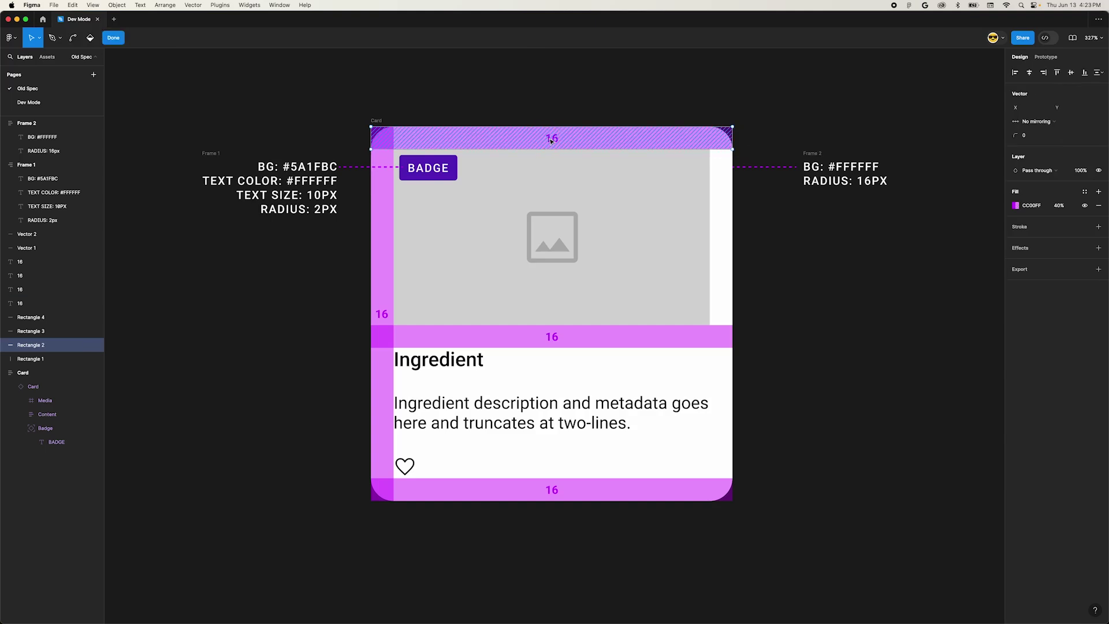
key("Escape")
left_click(550, 141)
key("Return")
type("1")
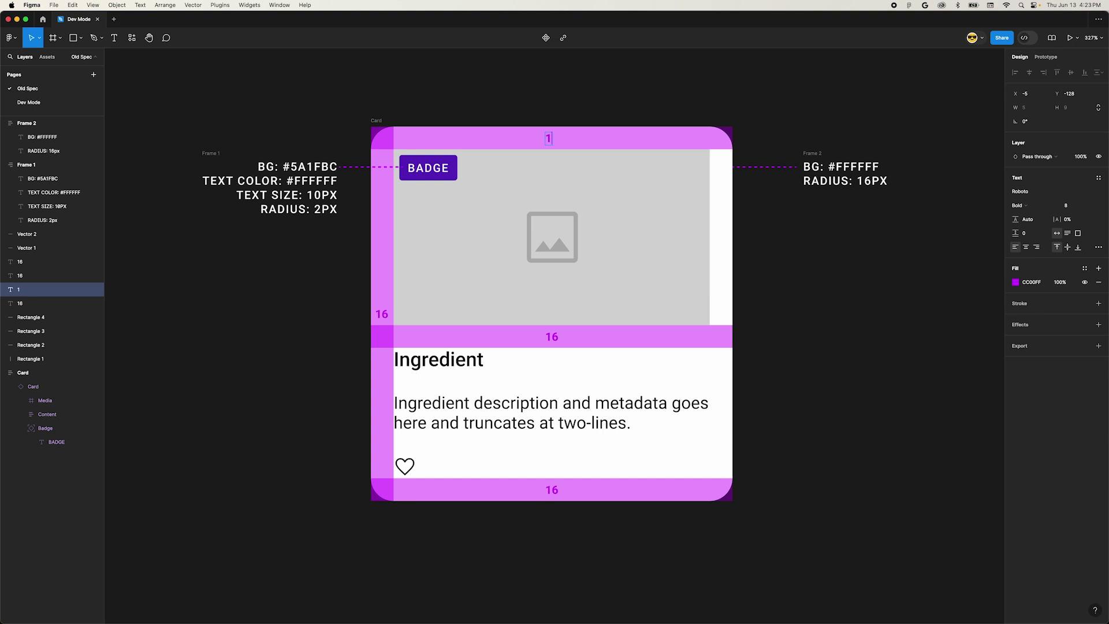
type("6")
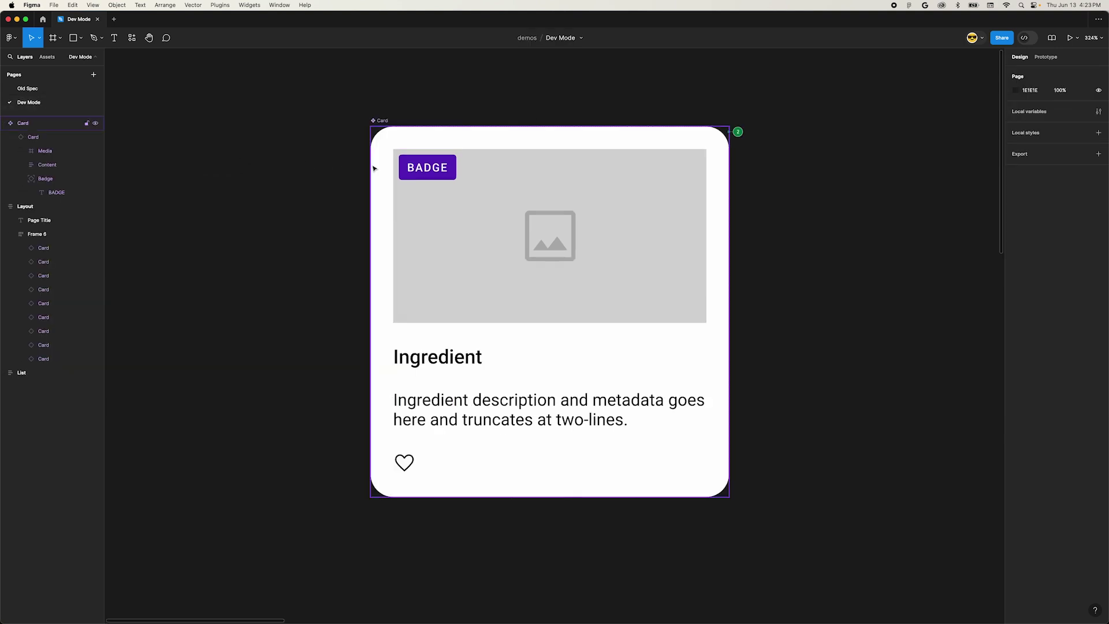
key("shift+d")
left_click(343, 268)
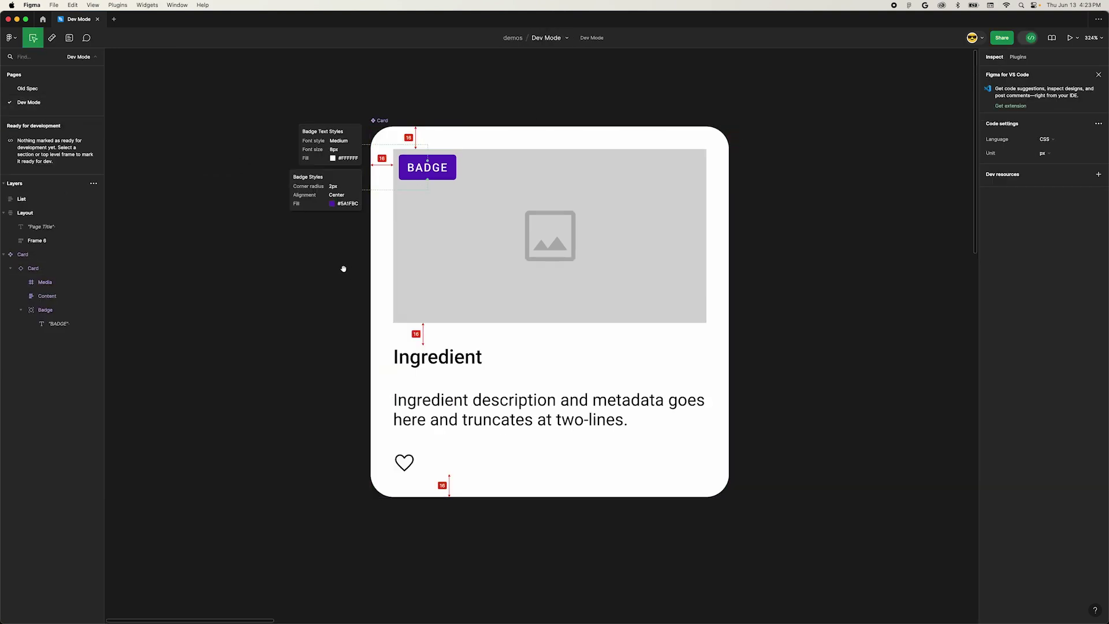
left_click(327, 144)
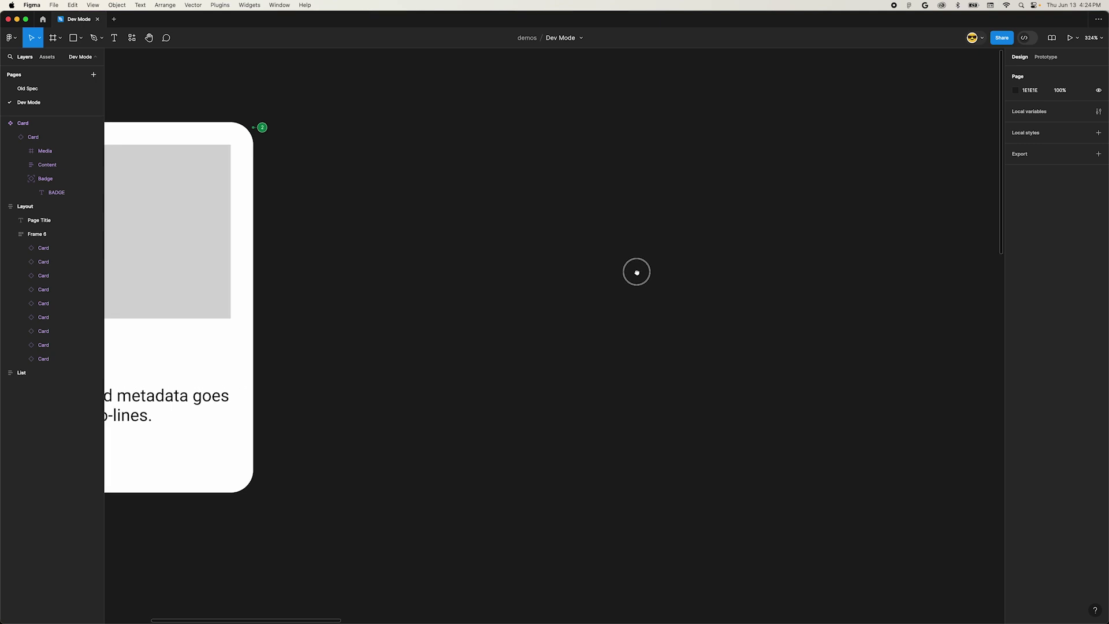
- Bring the full nine-card Layout frame into view on the canvas
scroll(636, 272, "down", 5)
scroll(601, 272, "right", 10)
scroll(327, 223, "down", 3)
scroll(572, 260, "left", 8)
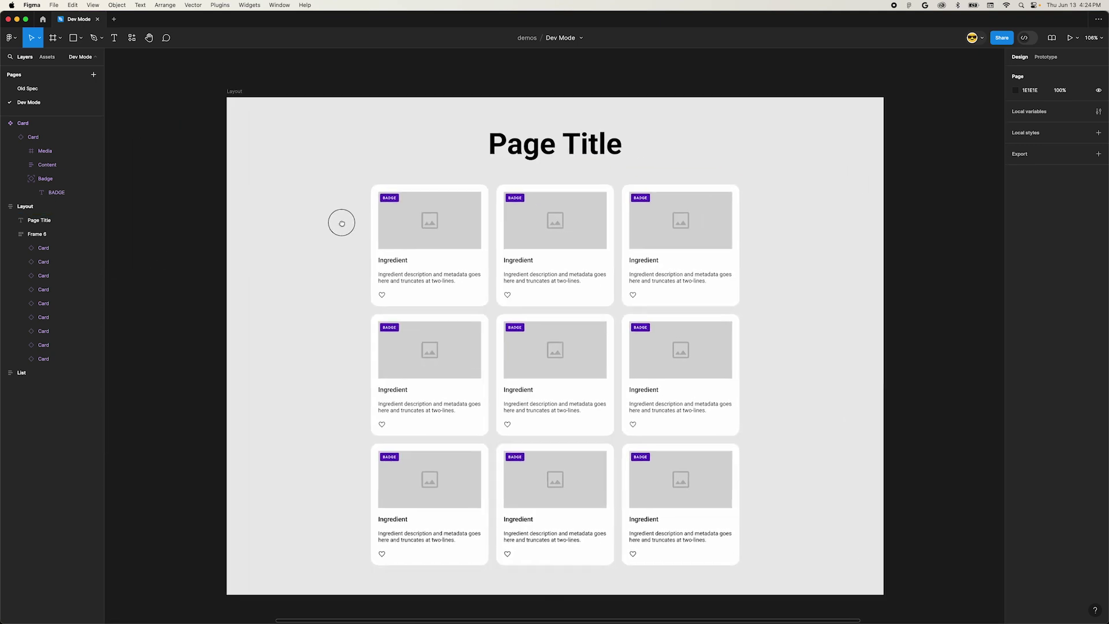
scroll(341, 223, "down", 2)
left_click(343, 230)
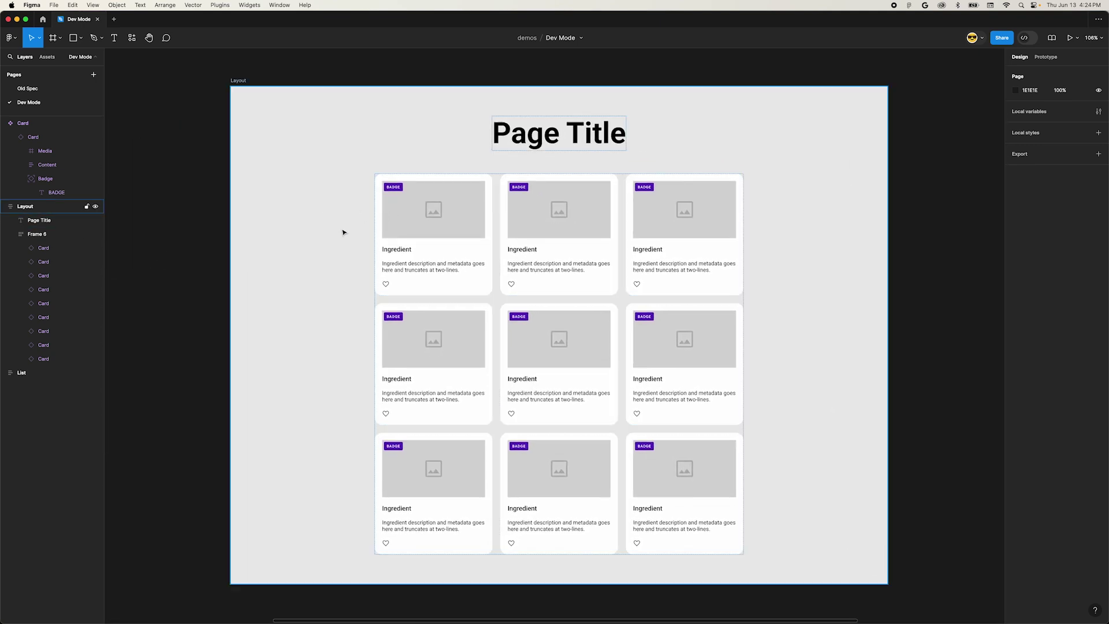
key("Escape")
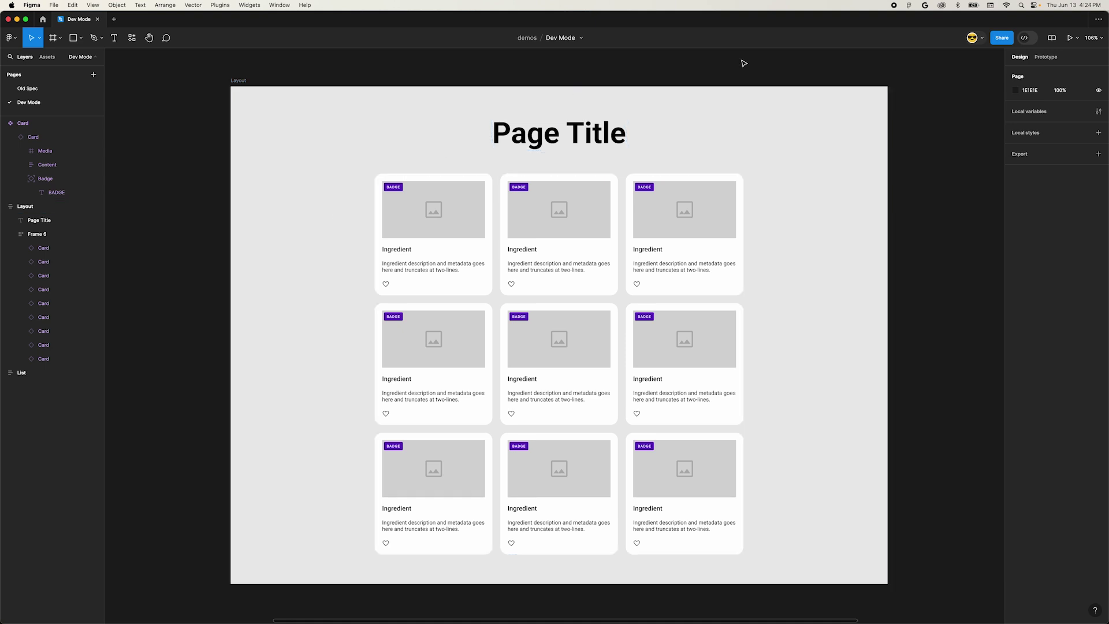
- Switch Figma into Dev Mode with Shift+D
left_click(1029, 41)
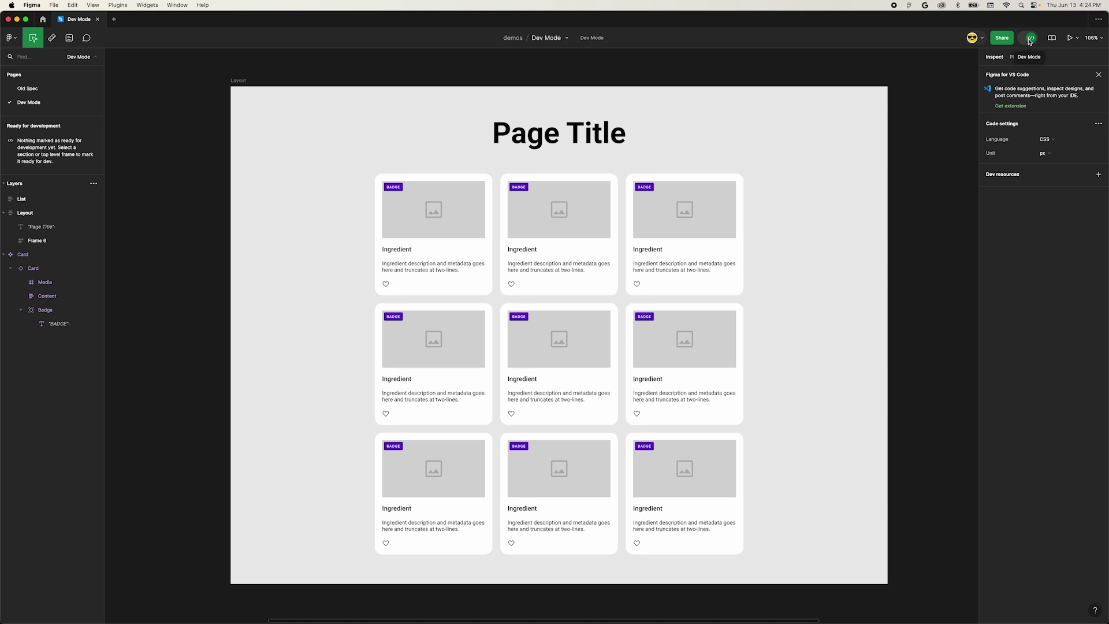
left_click(1029, 41)
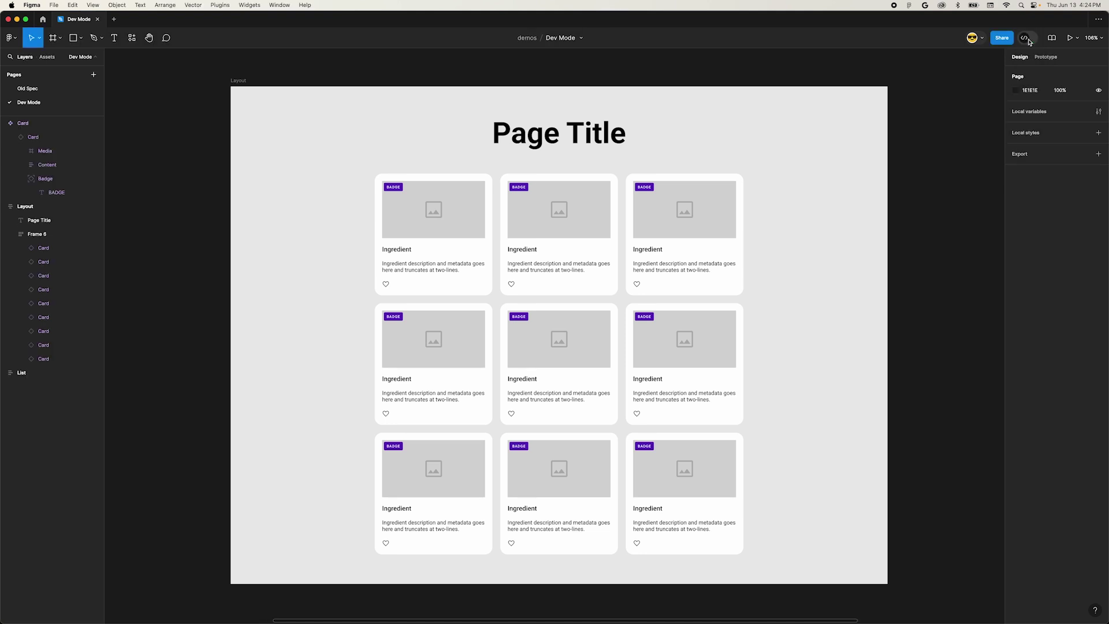
key("shift+d")
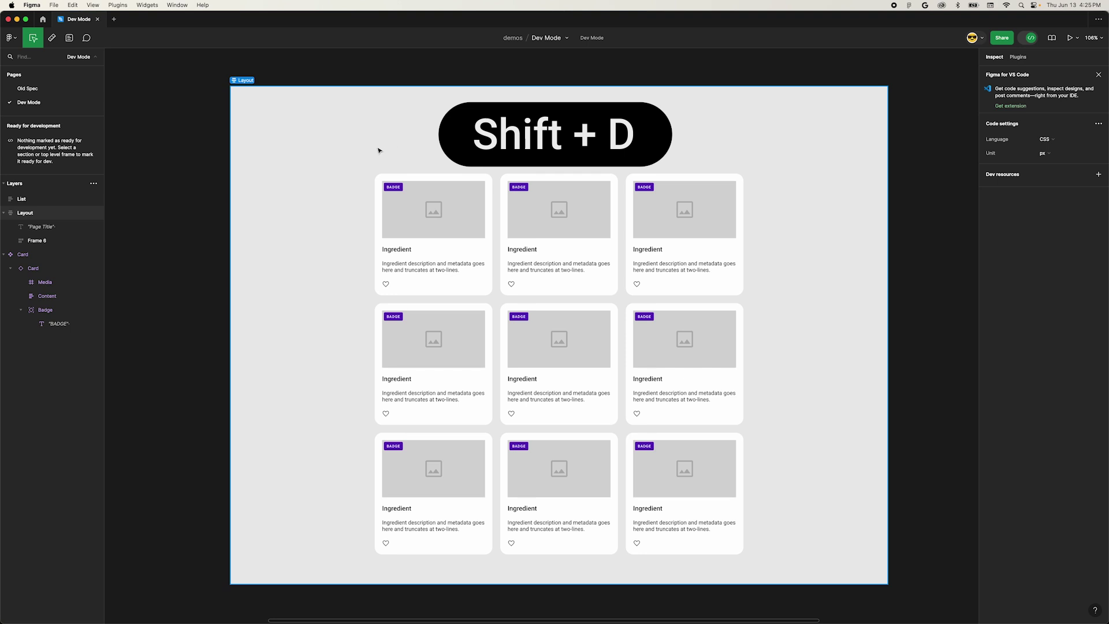
- Keep code output as CSS in px and inspect Page Title's typography: Roboto, 64px, weight 700
left_click(1044, 139)
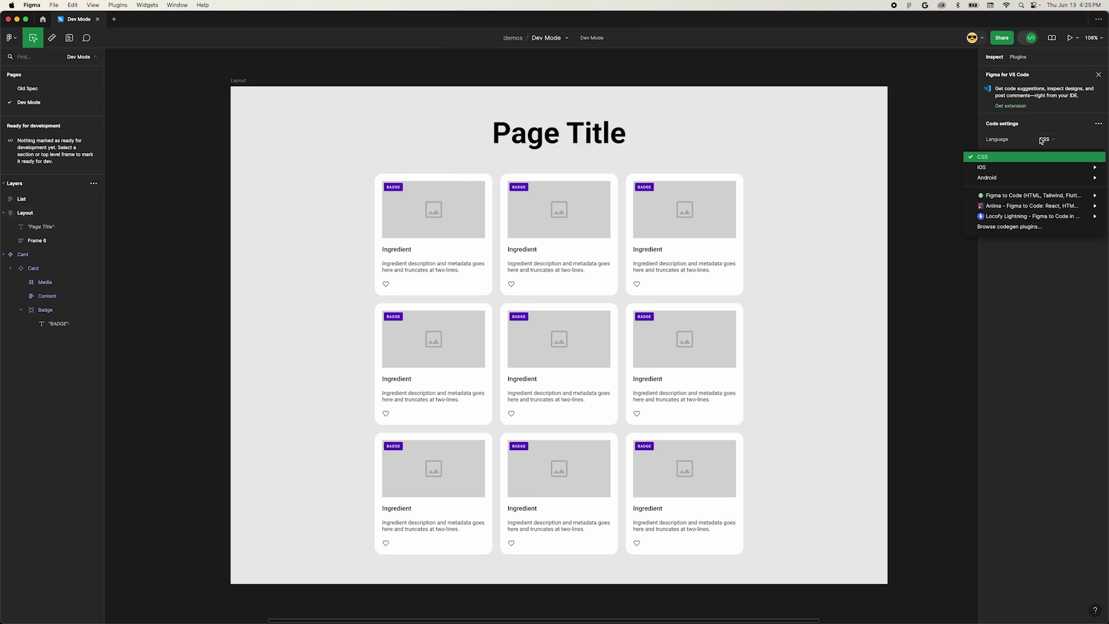
left_click(1043, 141)
left_click(1043, 155)
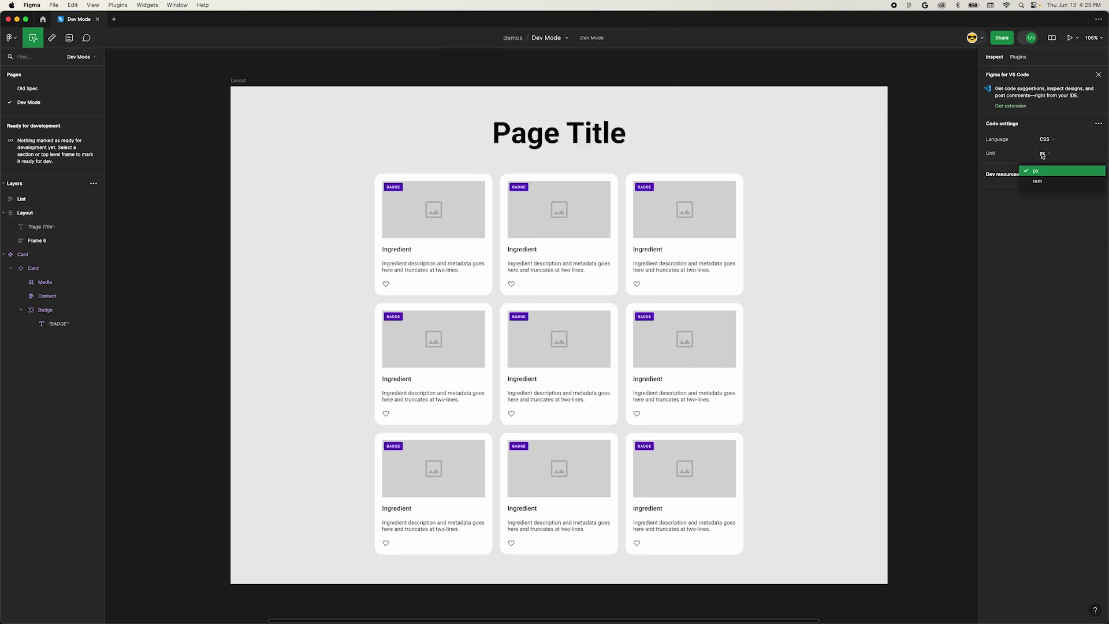
left_click(1043, 155)
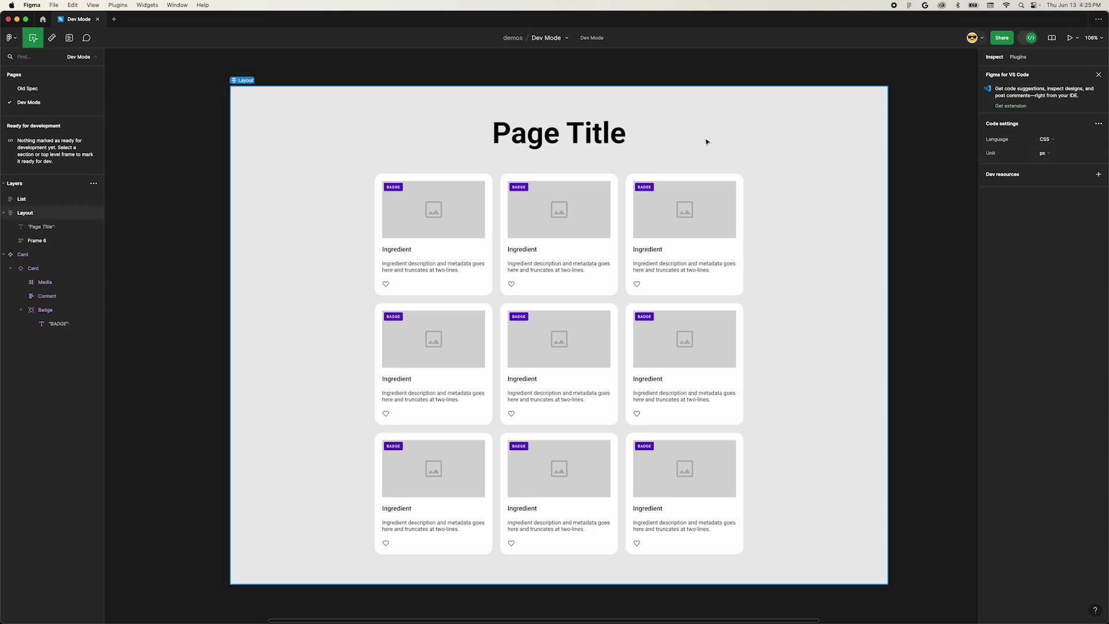
left_click(515, 137)
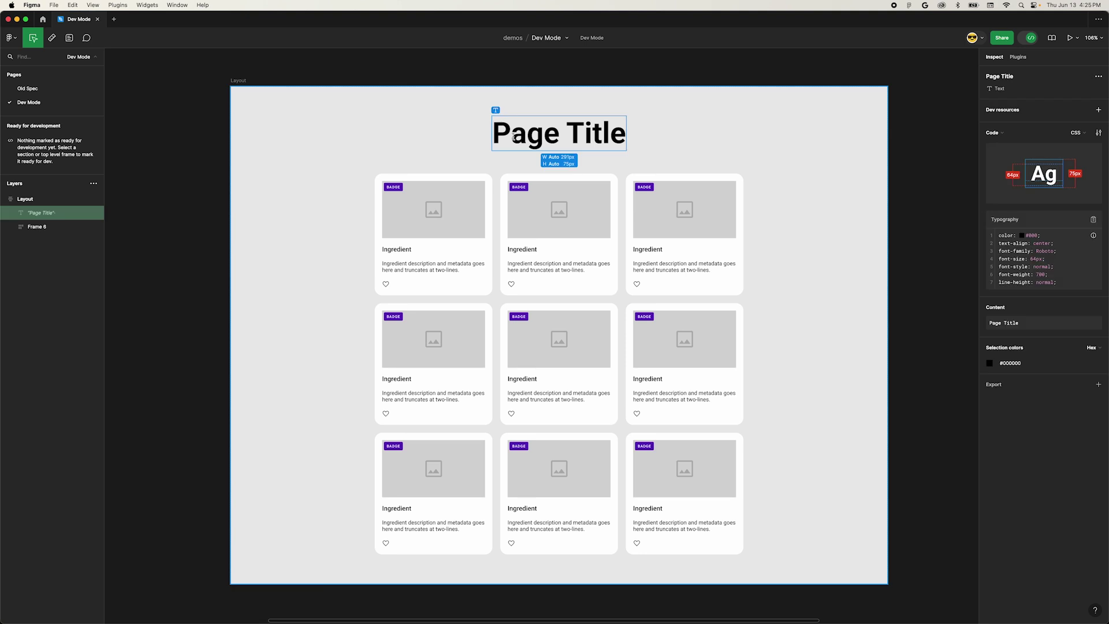
- Inspect the first two Ingredient cards' layout: 16px padding, 17px gaps, flex column
left_click(428, 218)
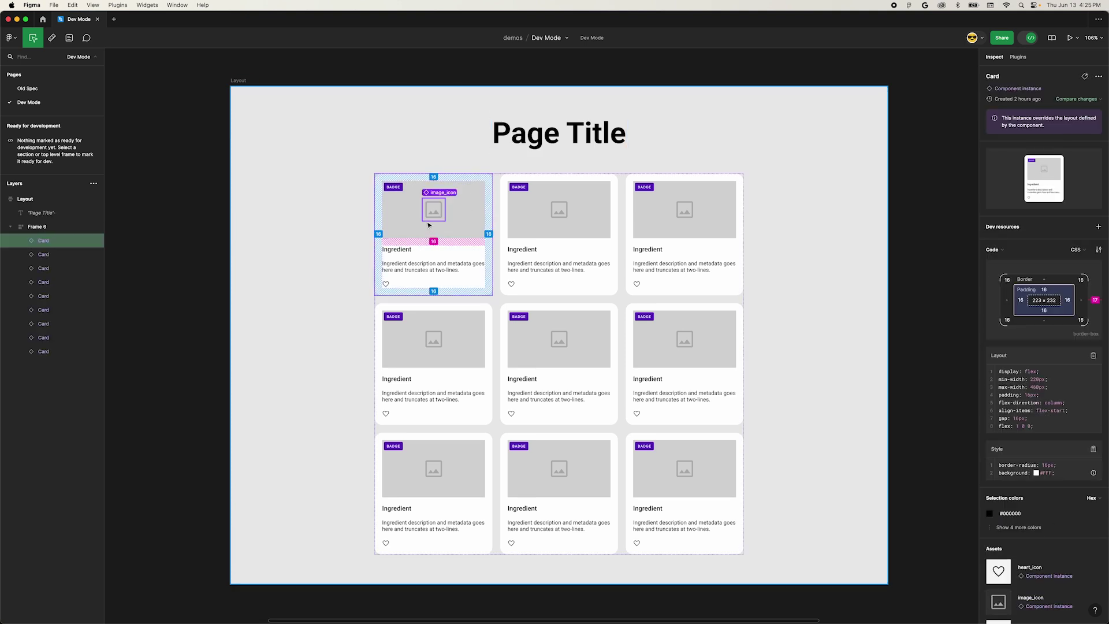
left_click(602, 233)
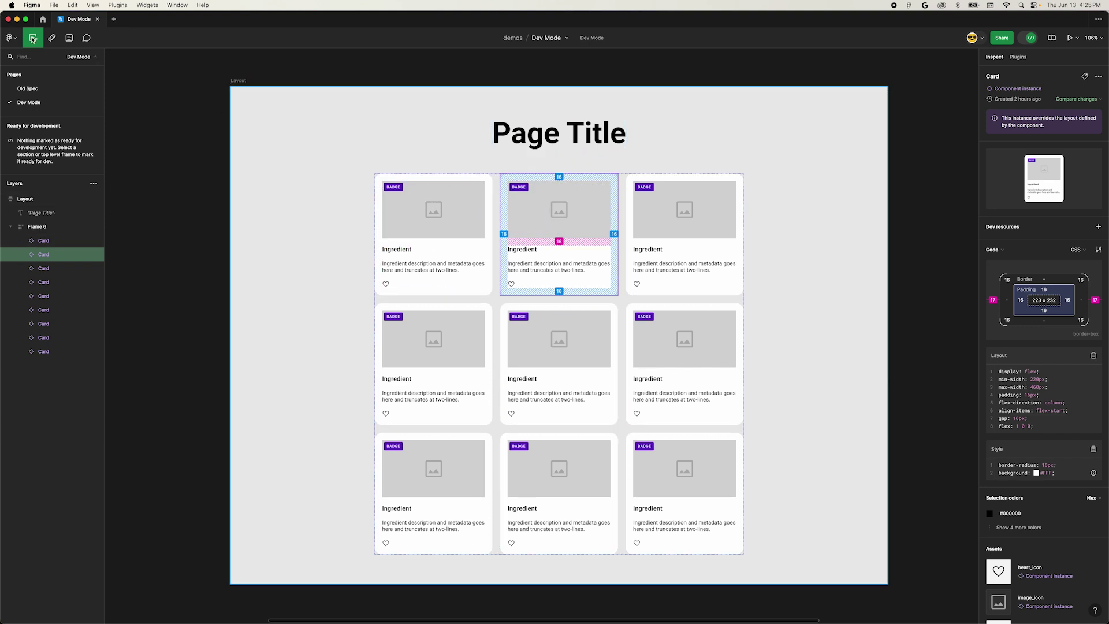
key("v")
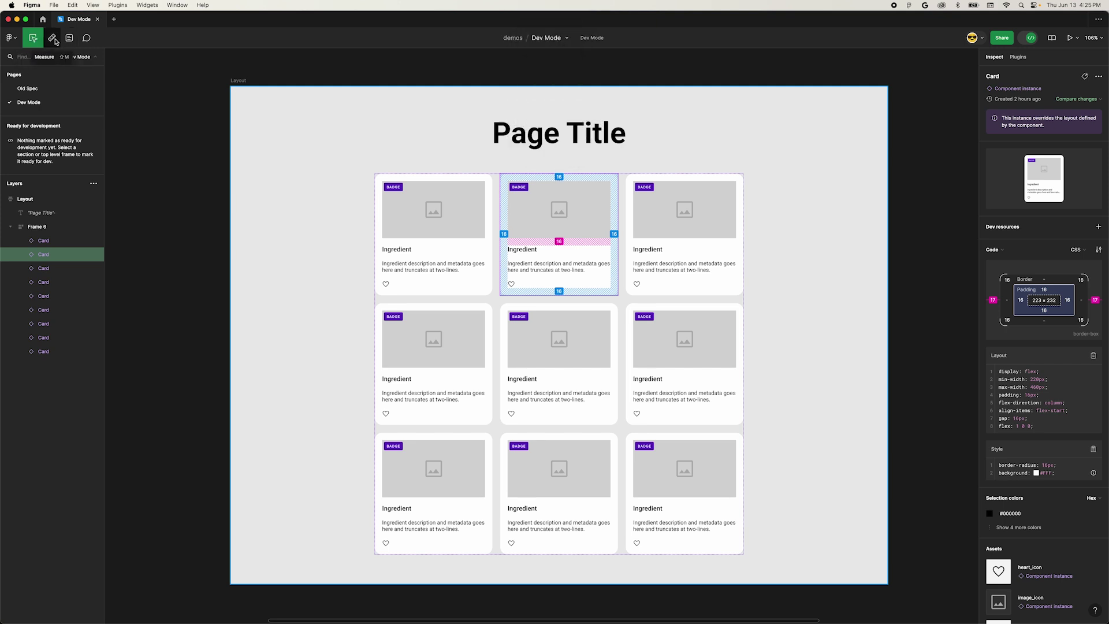
- Measure 312.5 px from the frame's left edge to the first card and 64 px above Page Title
key("shift+m")
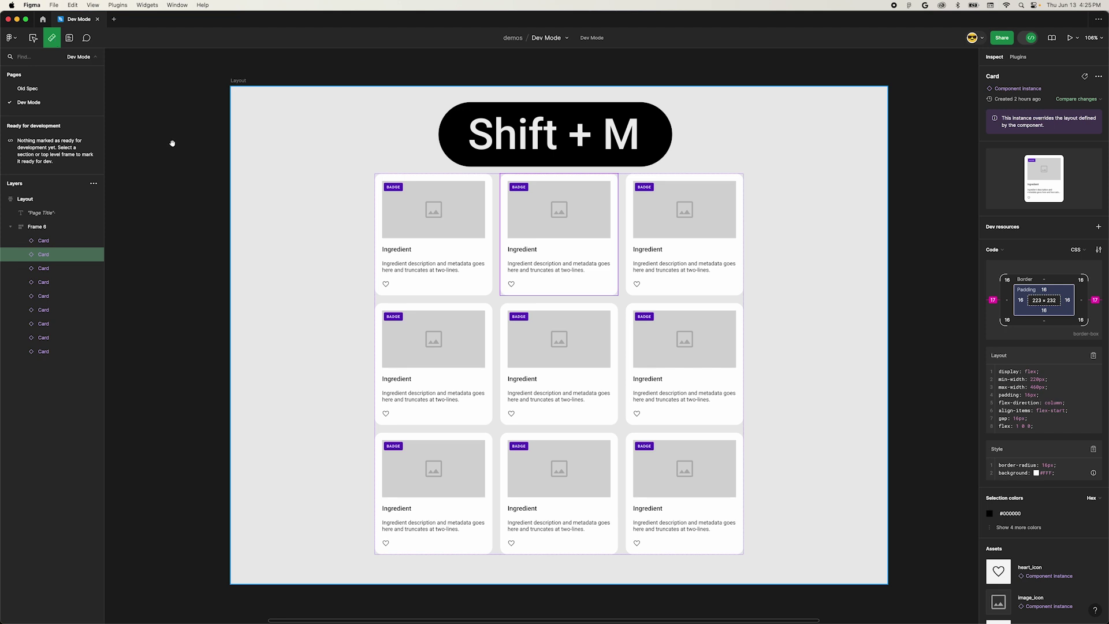
scroll(263, 191, "down", 2)
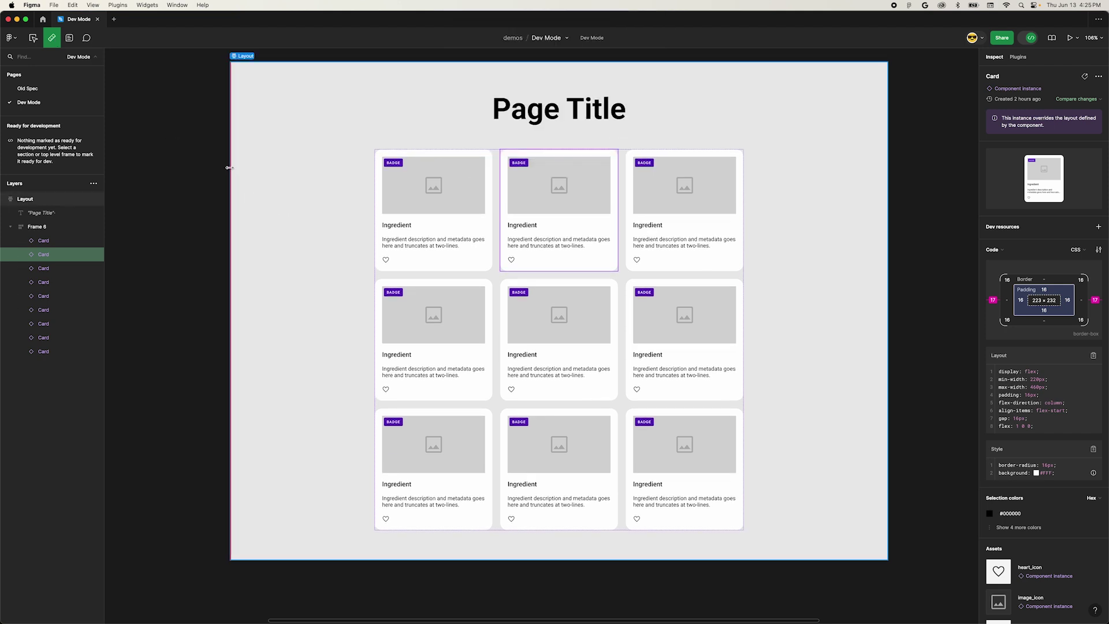
left_click_drag(229, 167, 374, 175)
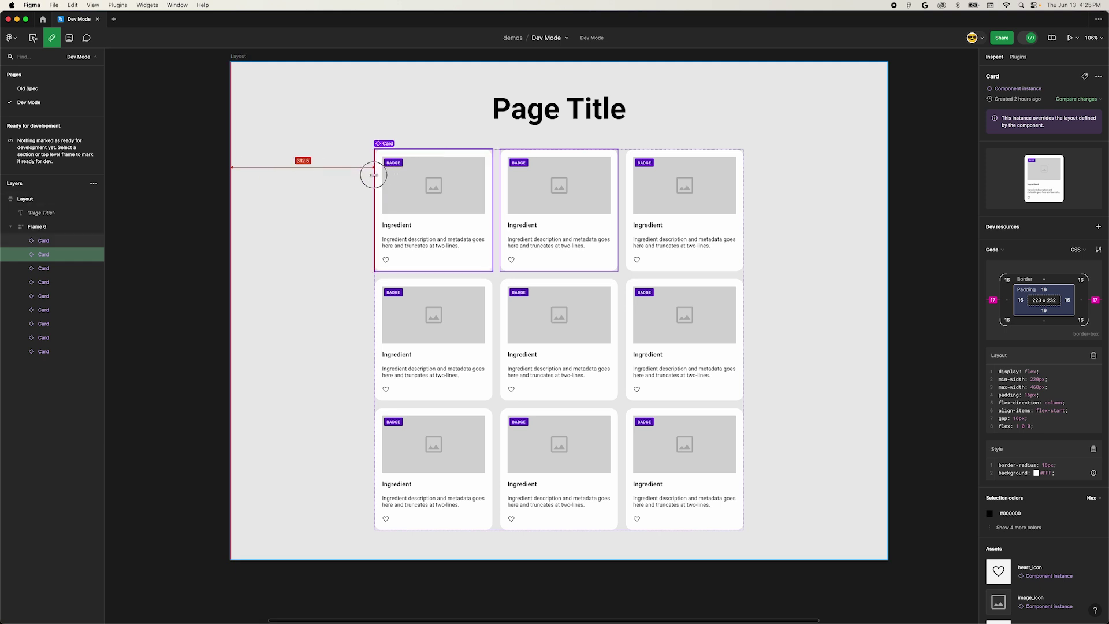
left_click_drag(539, 60, 498, 167)
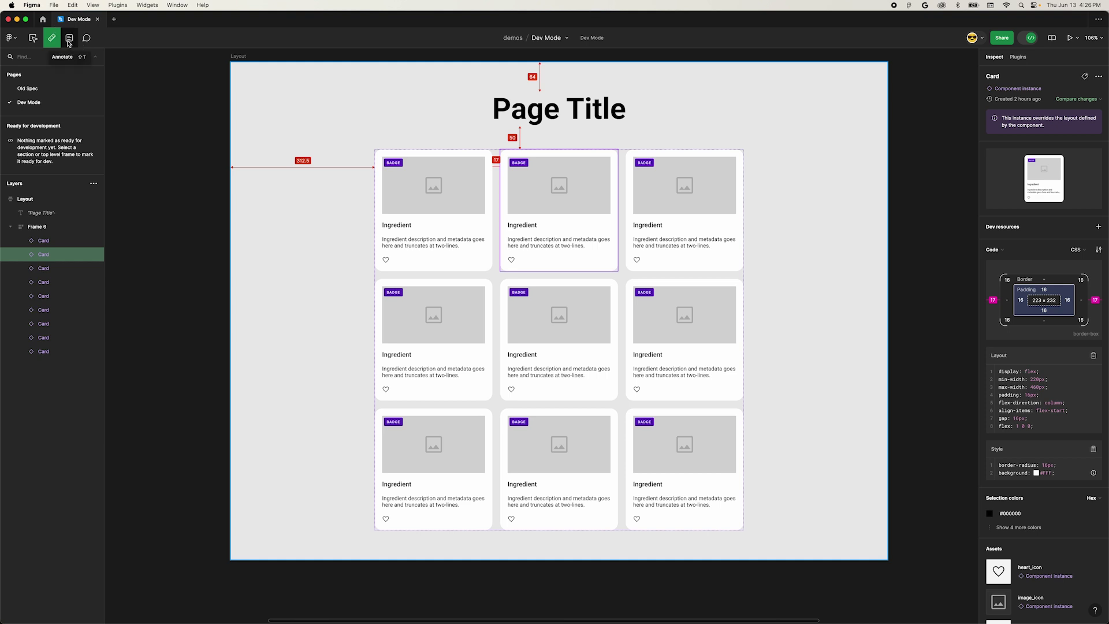
key("shift+t")
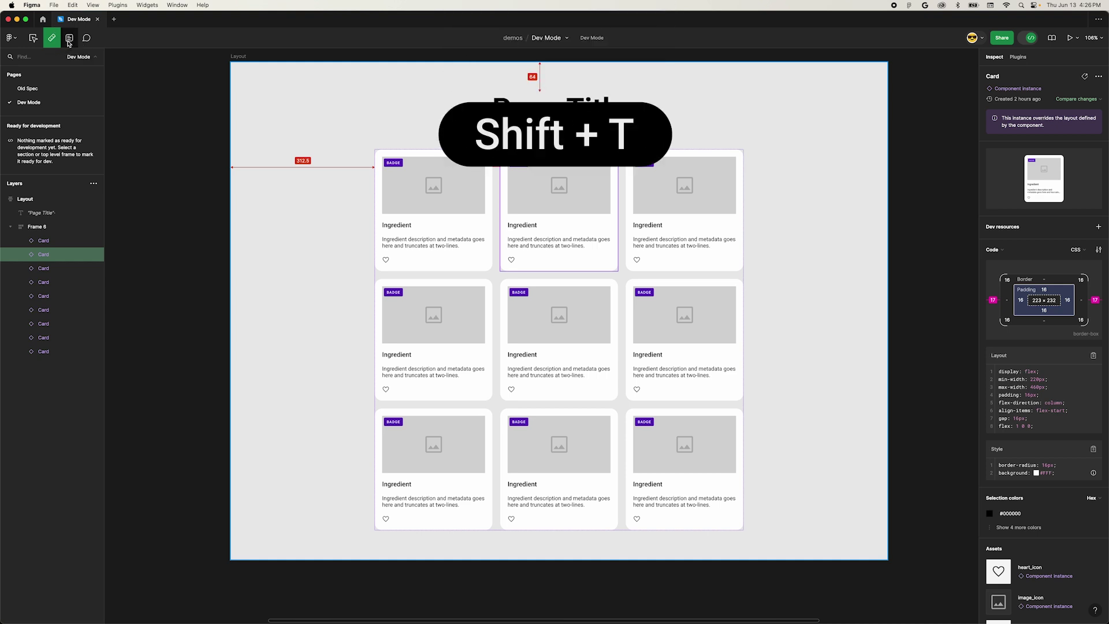
- Add an annotation titled 'Updated Card Design' to the first card
left_click(69, 42)
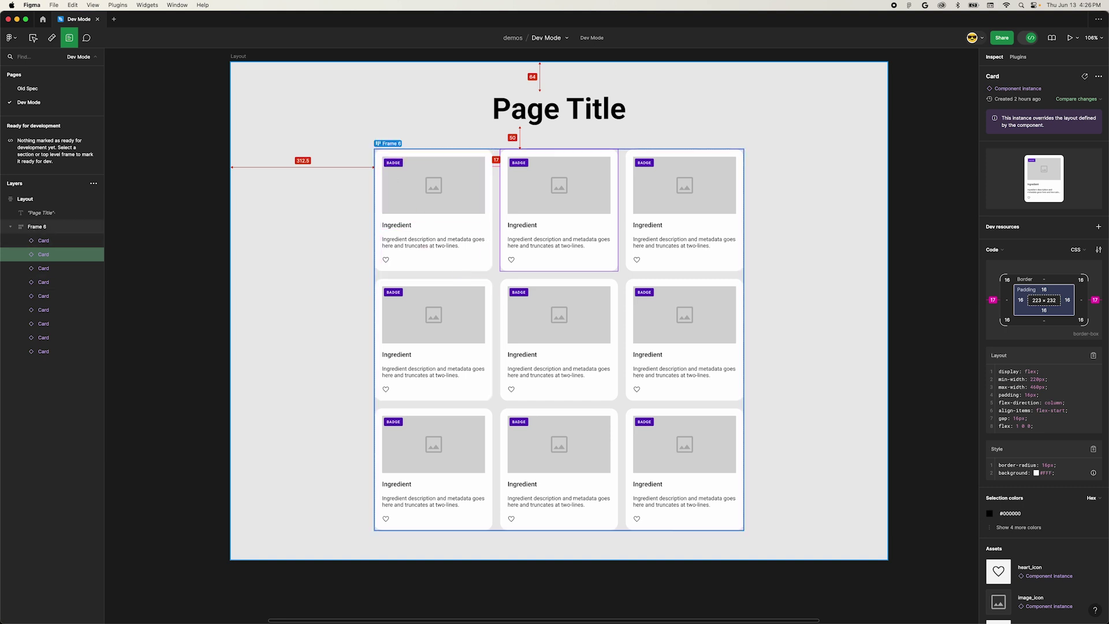
left_click(461, 263)
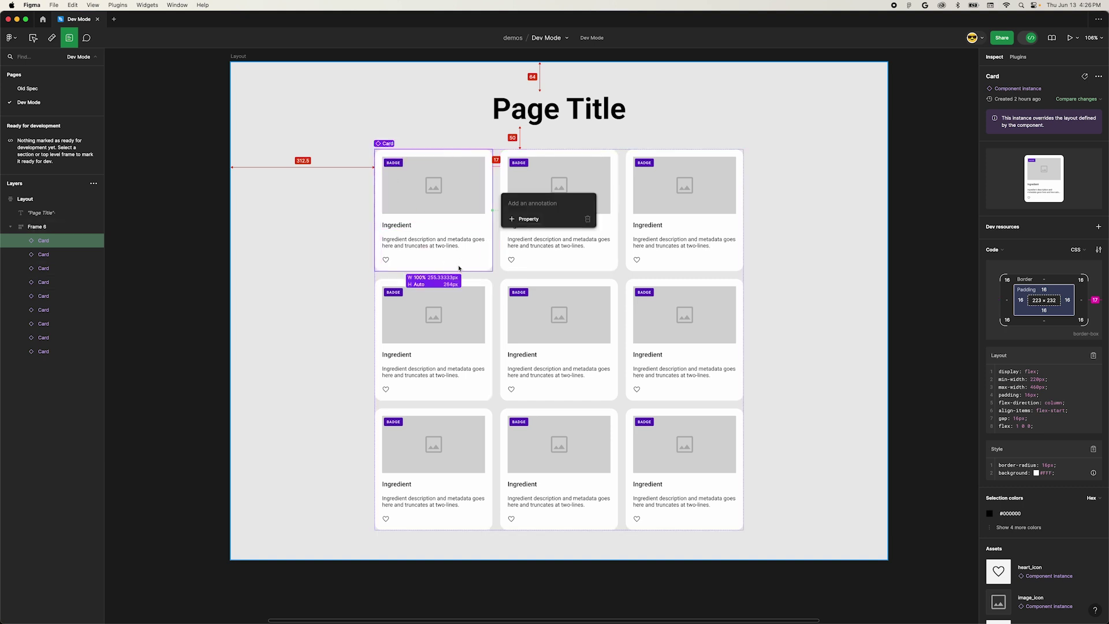
type("Updated Card Design")
- List Corner radius 16px, Fill #FFFFFF and Component Card in the annotation
left_click(528, 219)
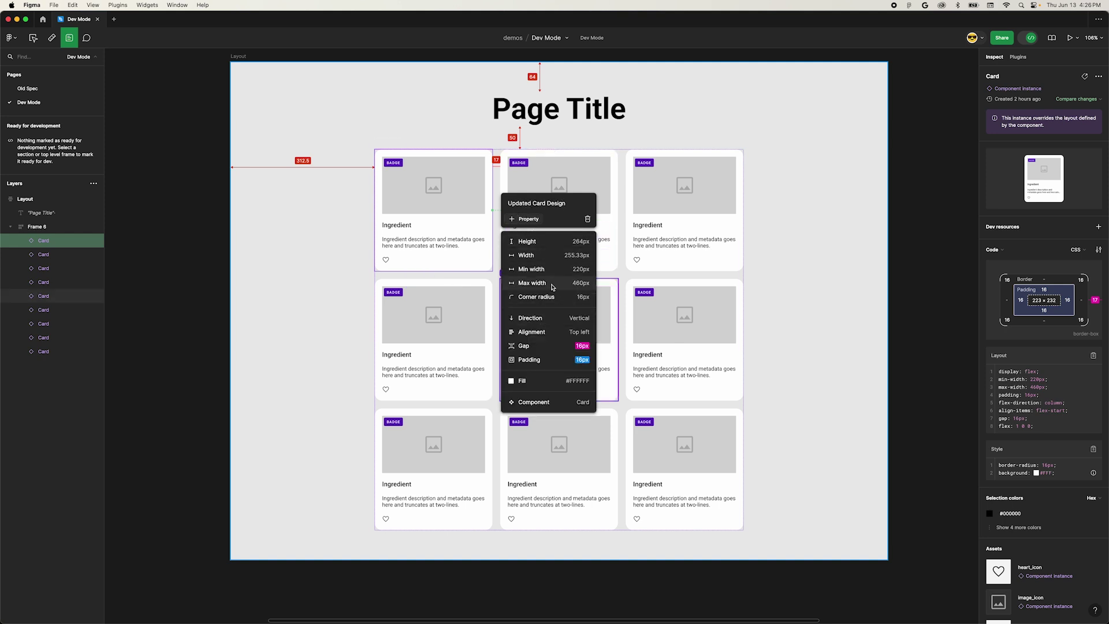
left_click(536, 297)
left_click(529, 226)
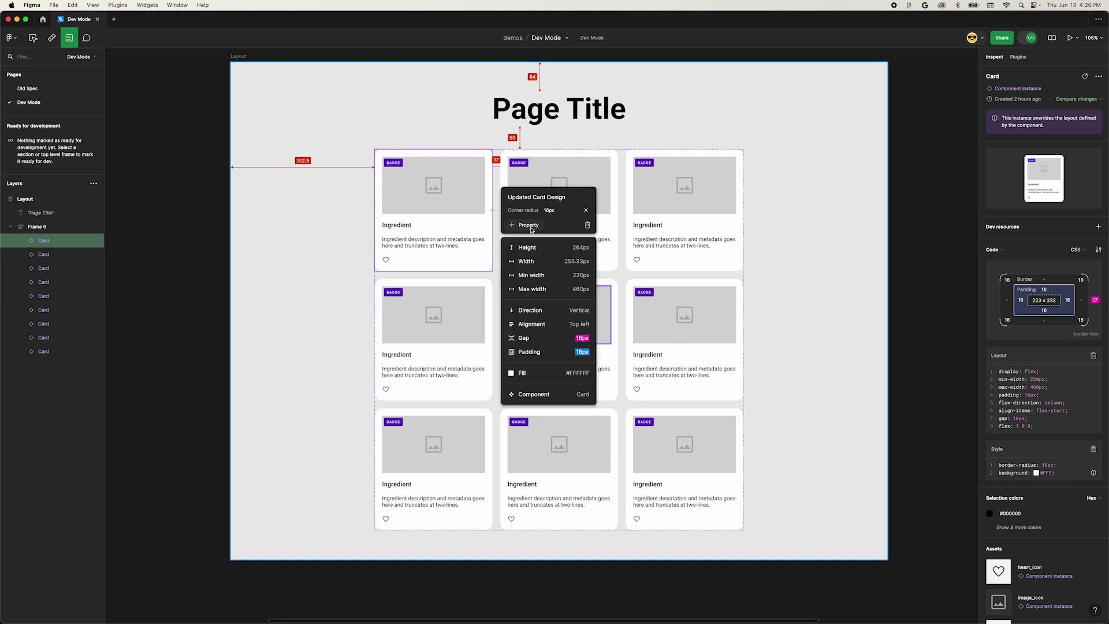
left_click(528, 379)
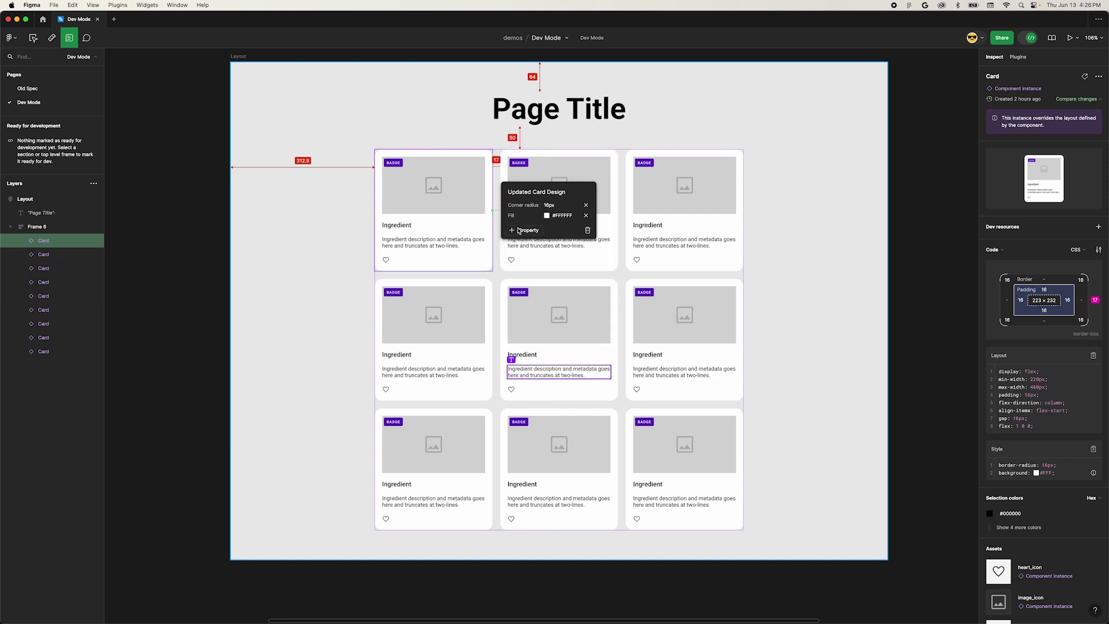
left_click(519, 231)
left_click(541, 382)
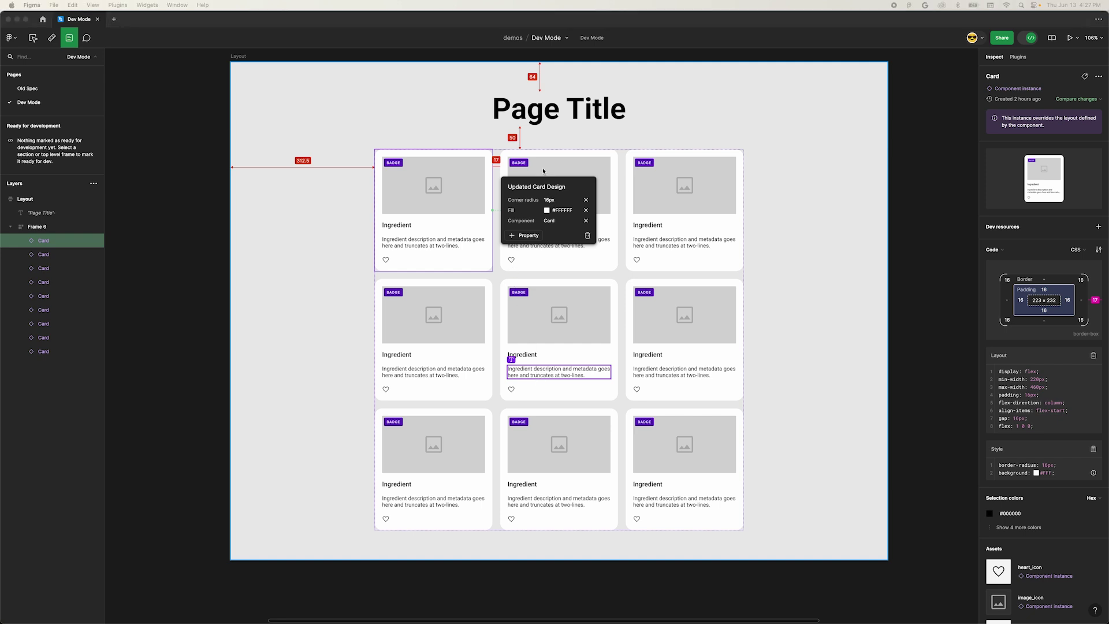
key("Escape")
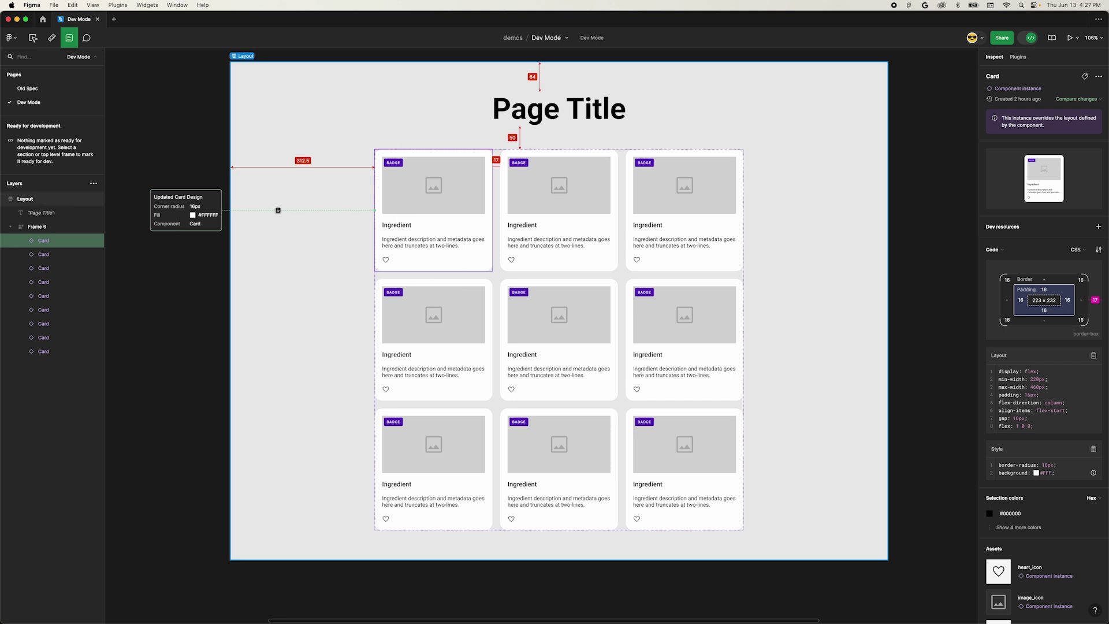
- Post a comment reading 'Comment' on the first card's image
left_click(88, 39)
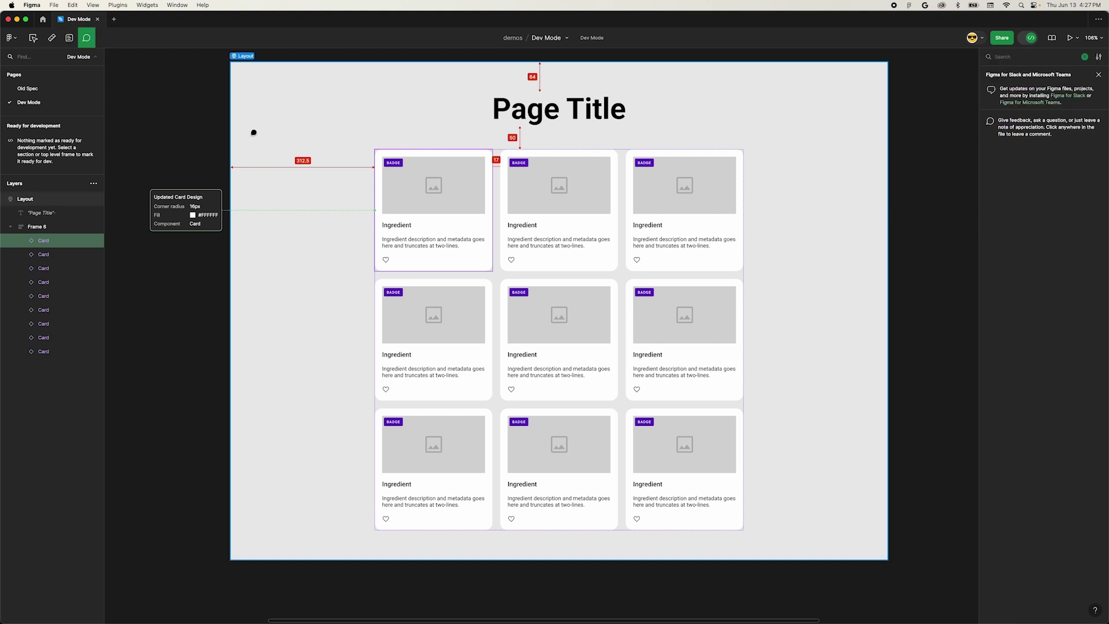
left_click(398, 194)
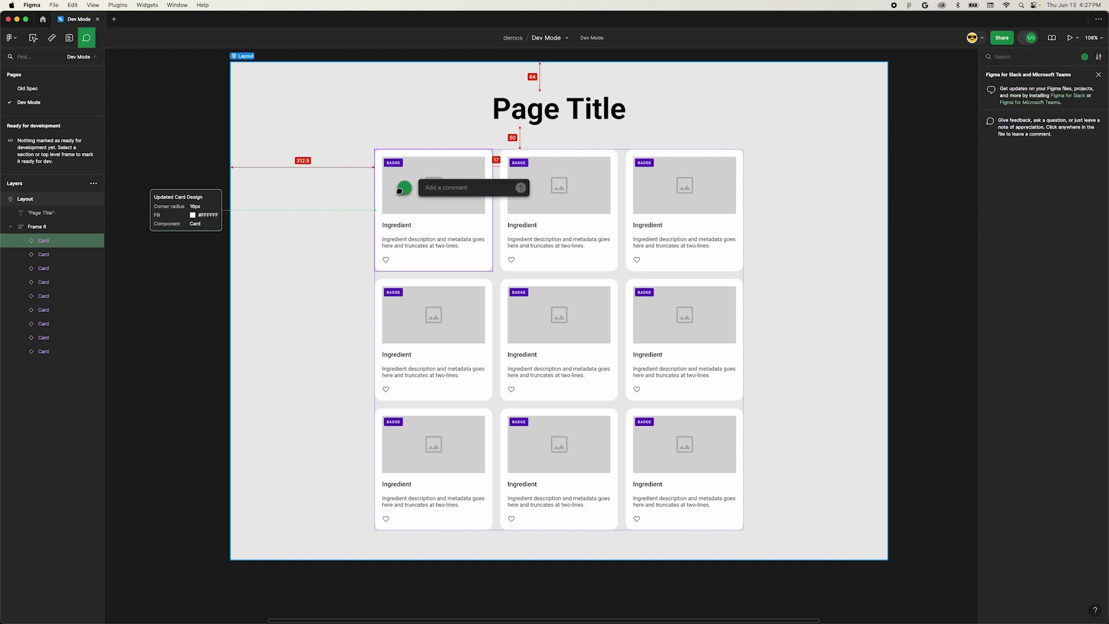
type("Comment")
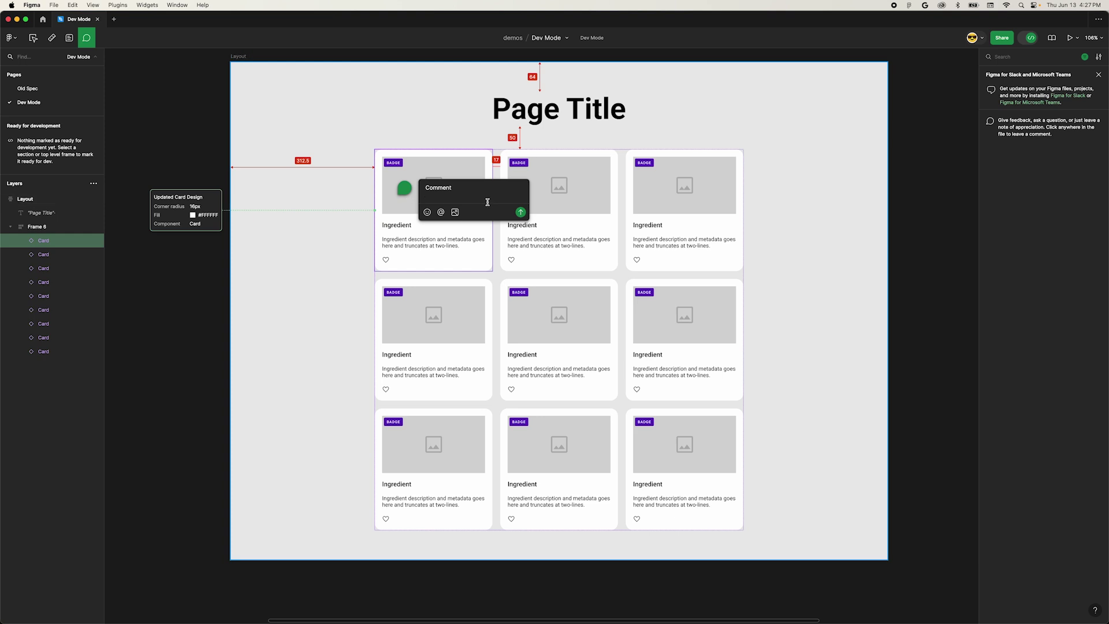
left_click(521, 212)
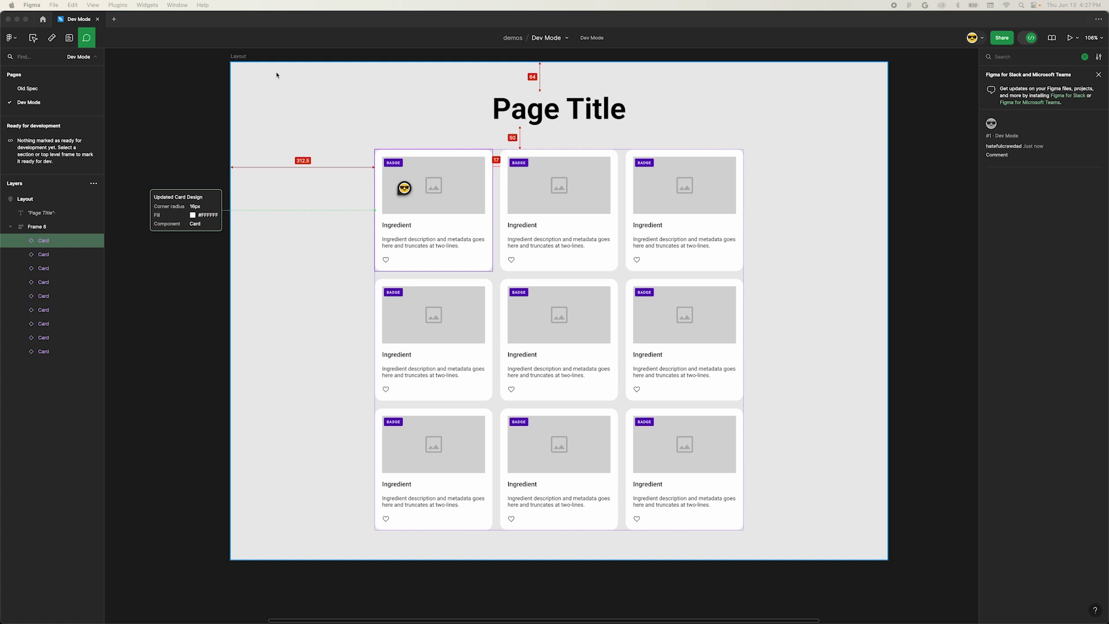
key("Escape")
left_click(242, 56)
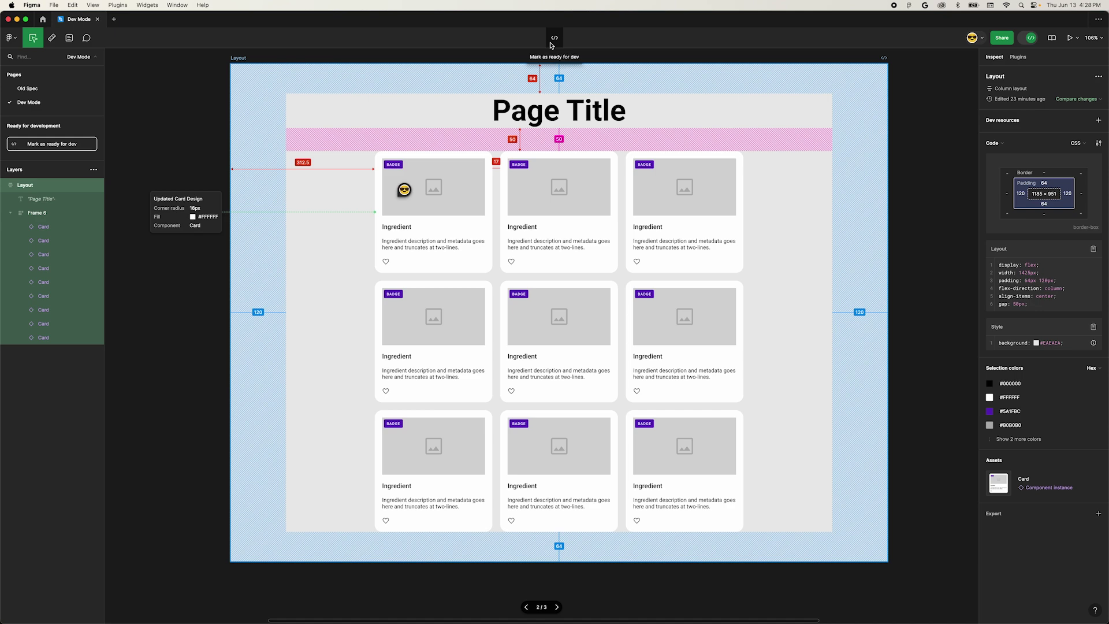
left_click(552, 46)
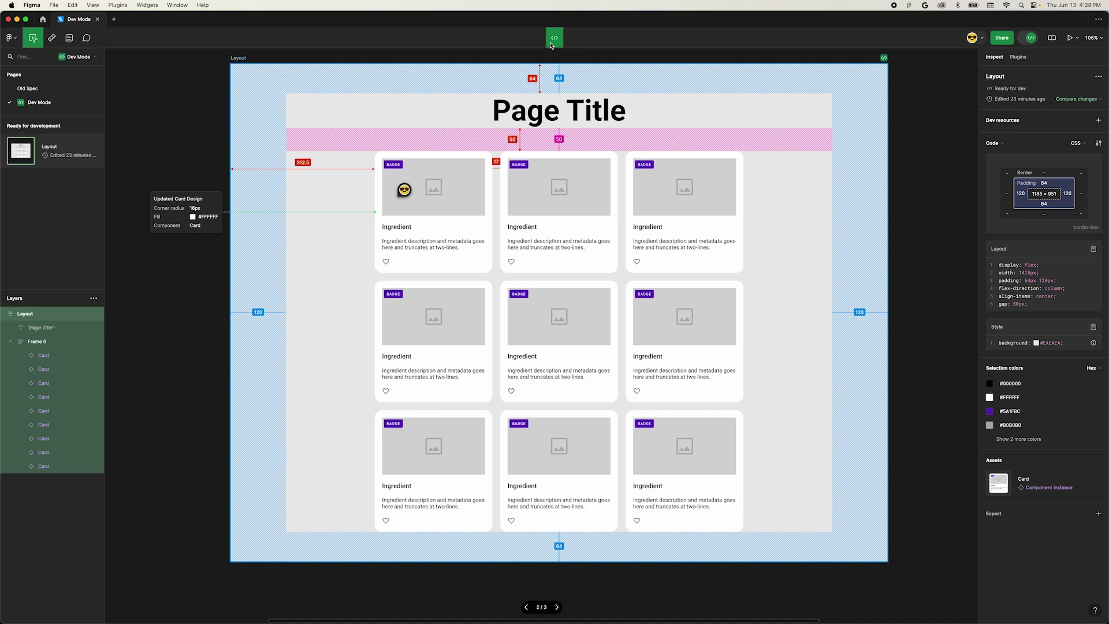
left_click(553, 43)
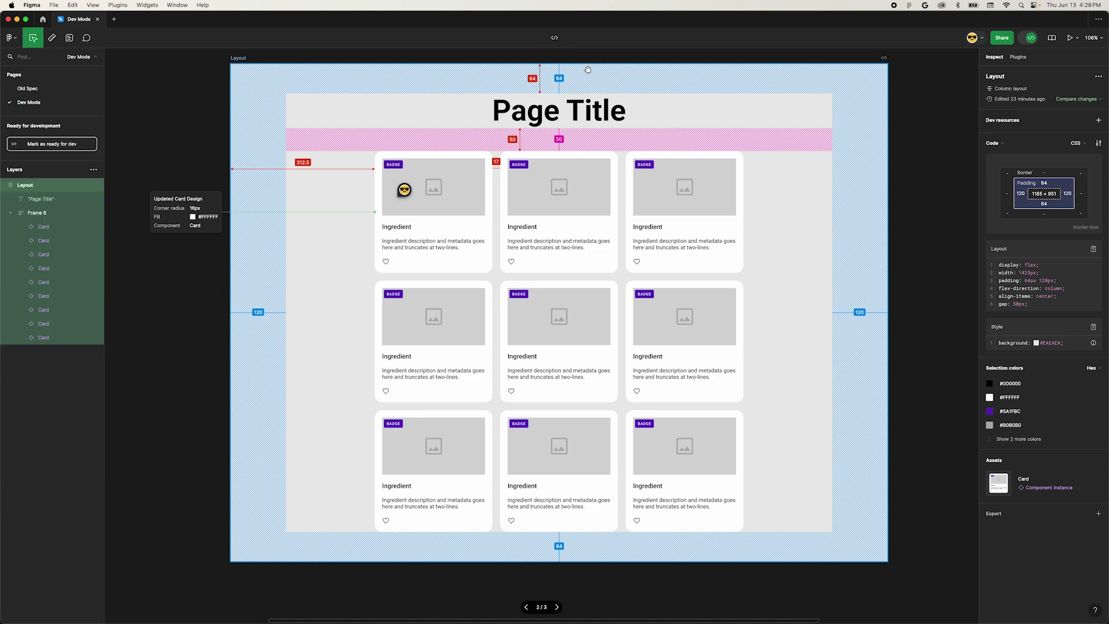
scroll(892, 130, "up", 2)
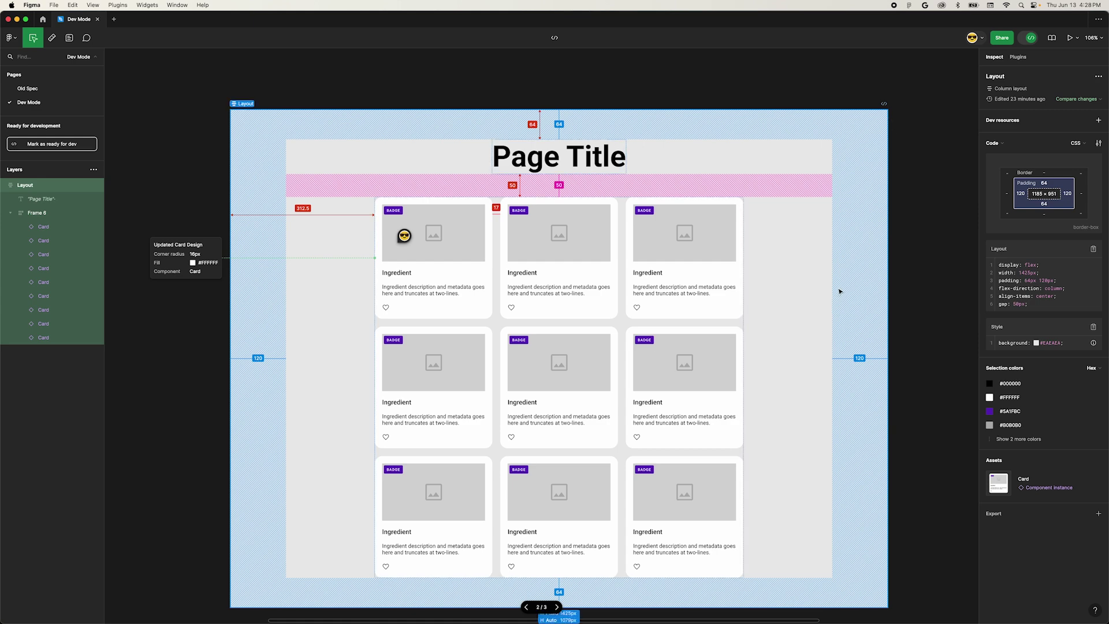
key("shift+s")
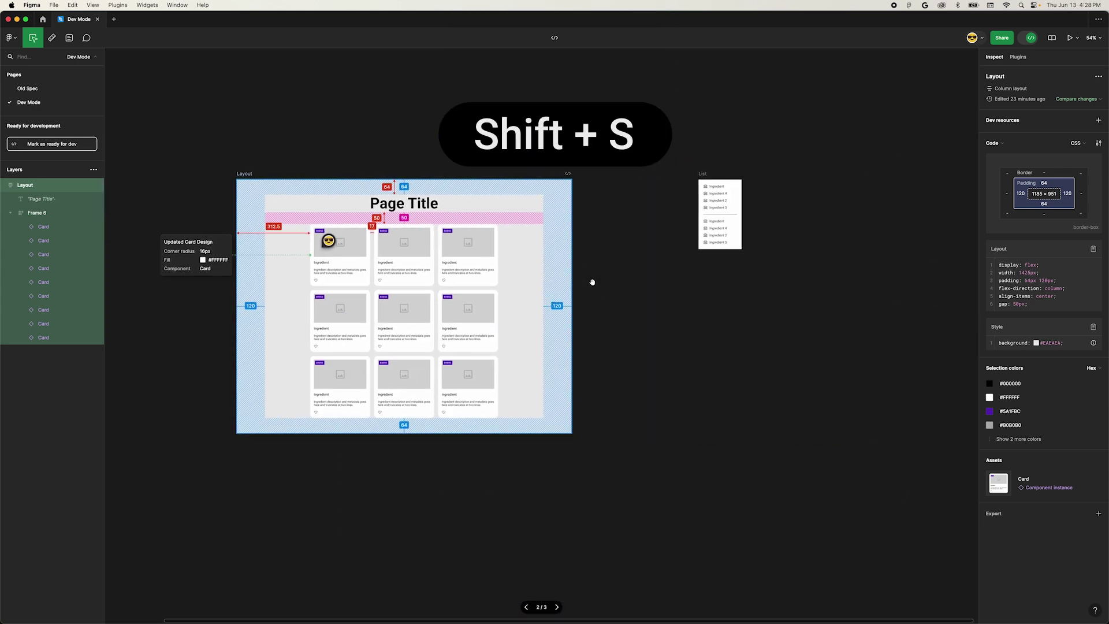
- Draw a section around the Layout and List frames and rename it 'Designs'
left_click_drag(219, 151, 764, 458)
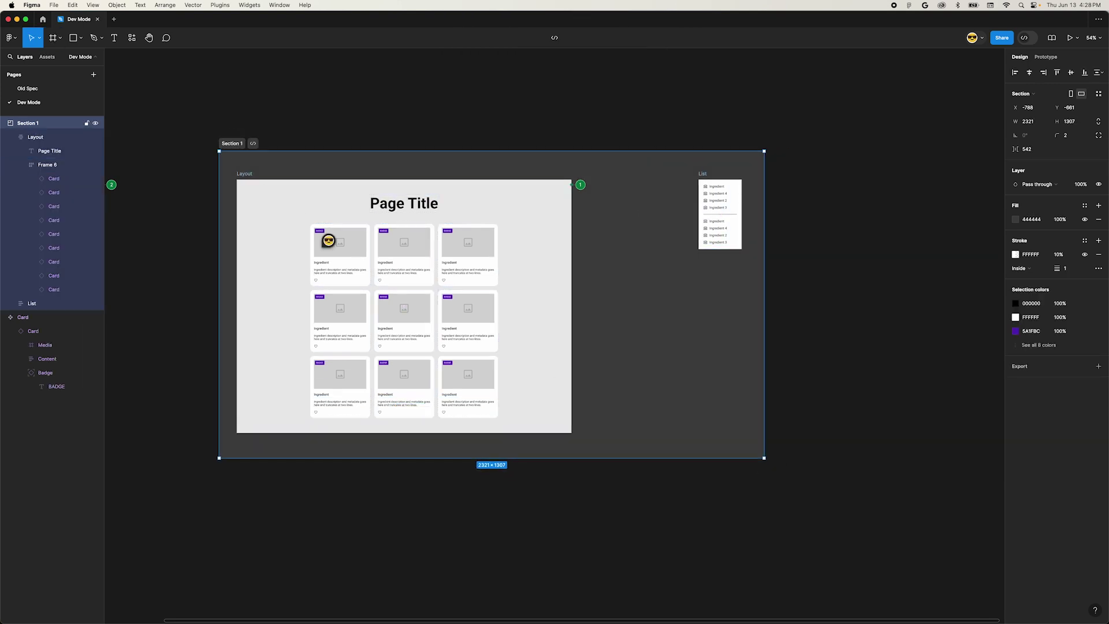
double_click(232, 143)
type("Designs")
key("Return")
scroll(232, 137, "up", 3)
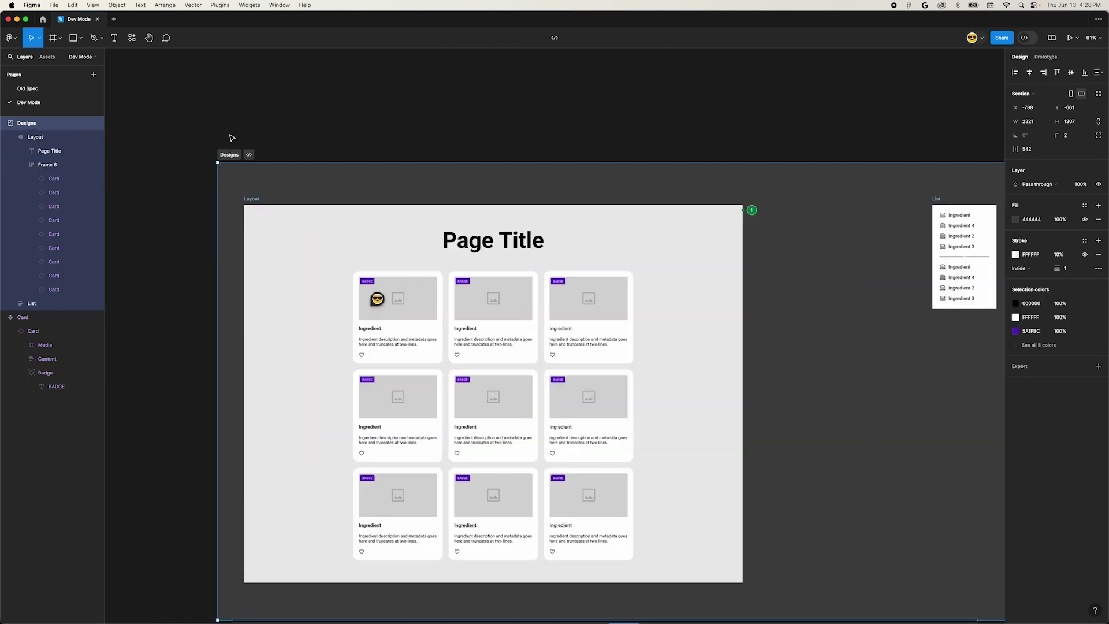
left_click(250, 156)
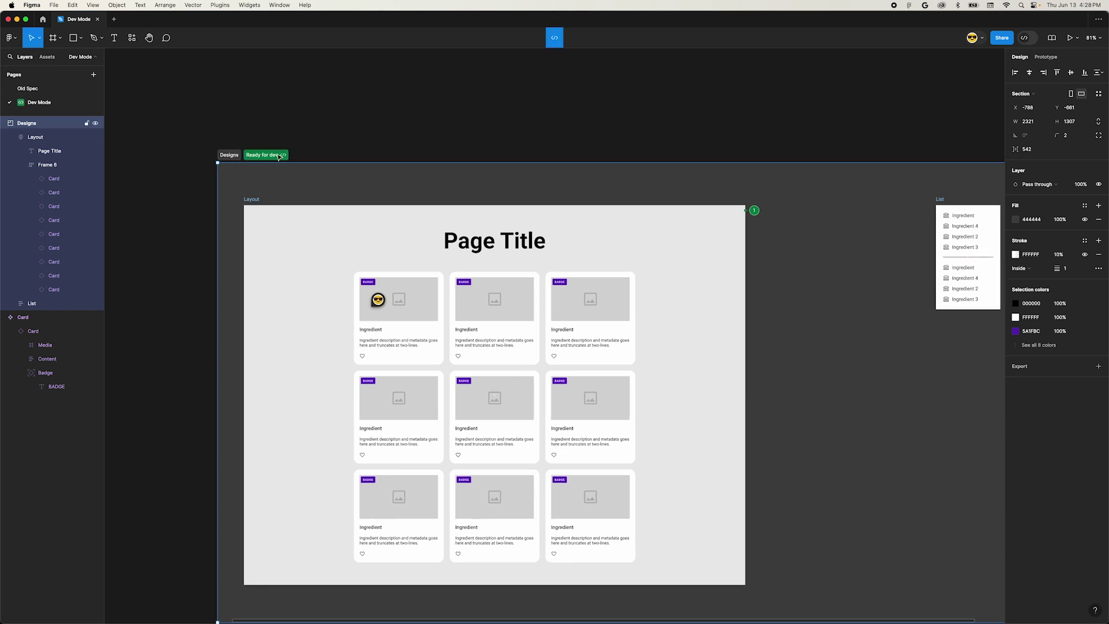
left_click(1024, 38)
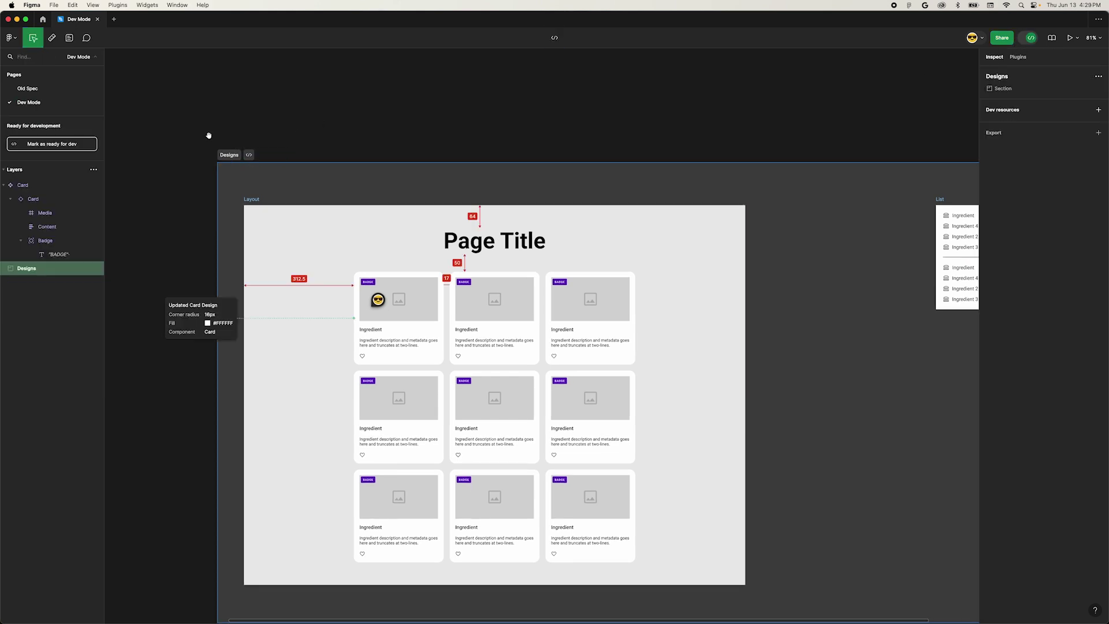
- Mark the Designs section Ready for dev, then return to Design mode
left_click(53, 145)
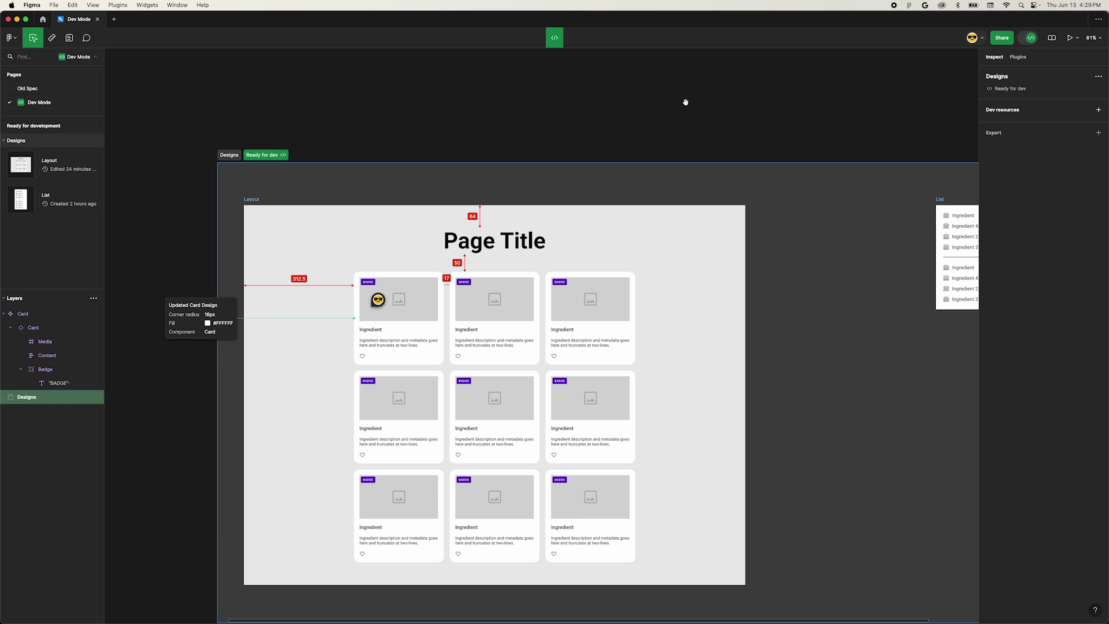
key("shift+d")
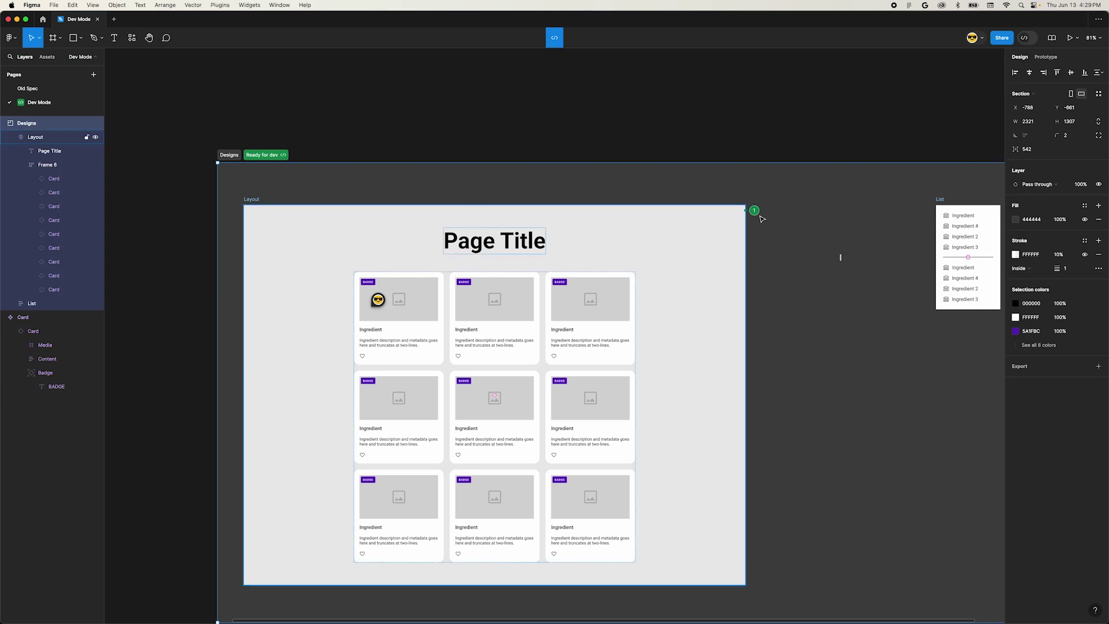
- Select the Card main component and view its Badge Styles annotations in Dev Mode
scroll(670, 277, "left", 10)
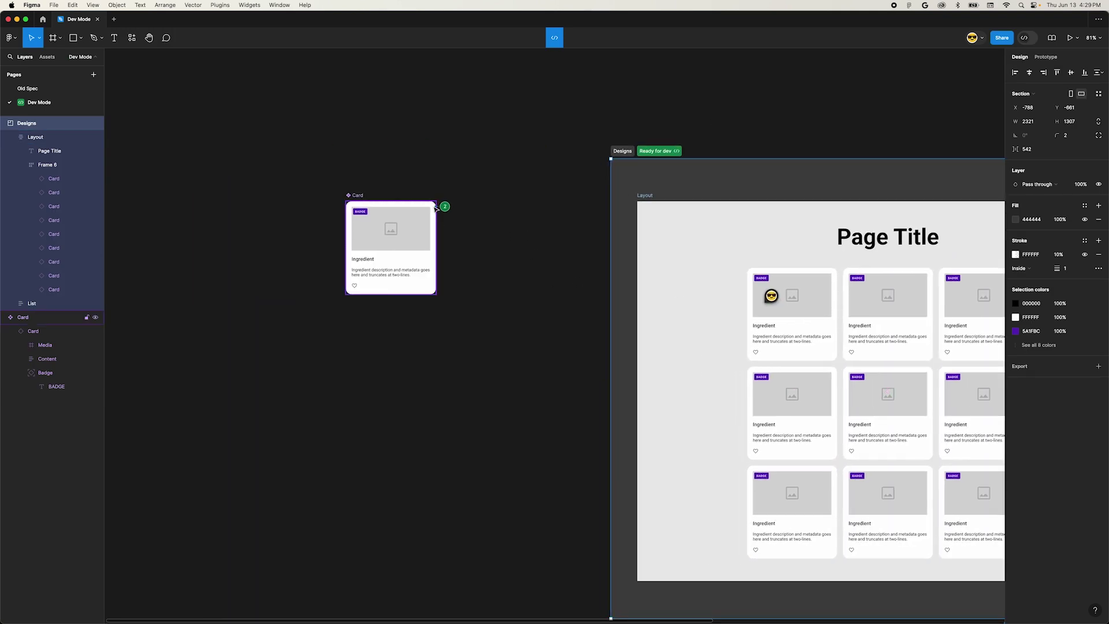
left_click(445, 208)
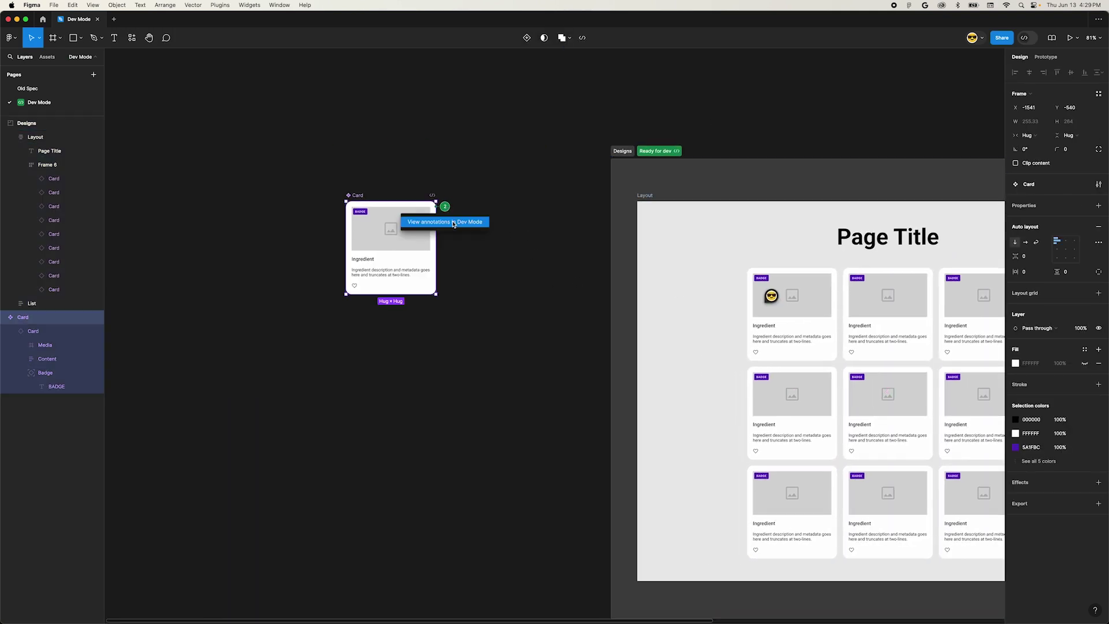
left_click(453, 223)
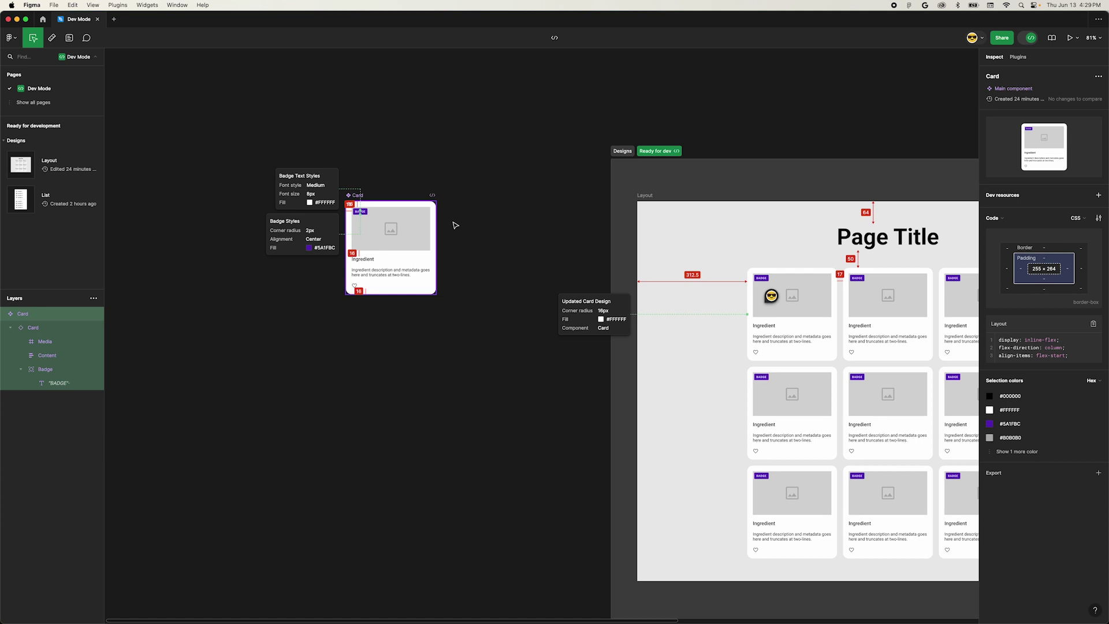